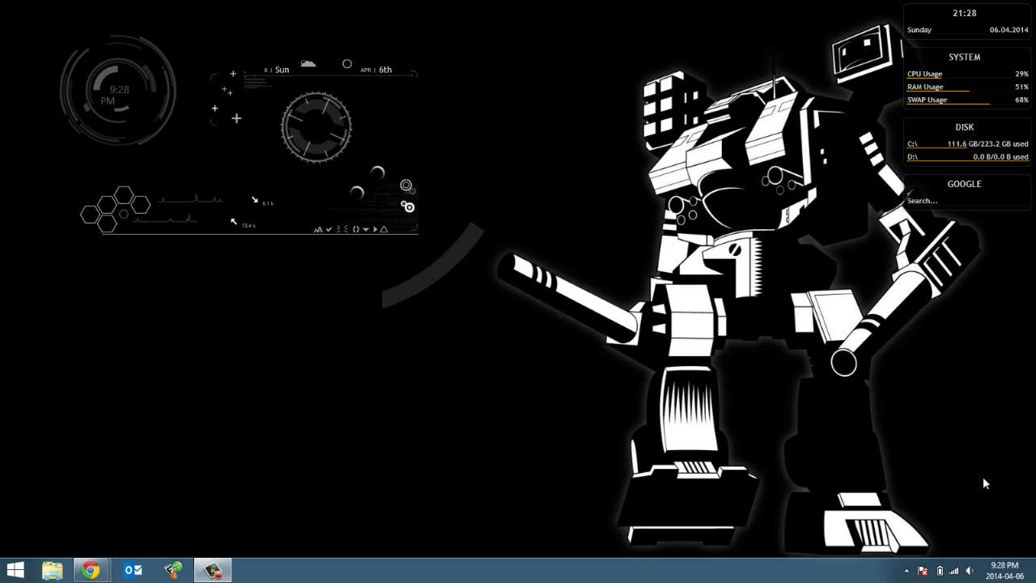
Step: Search the system for "bitlocker" and open Manage BitLocker
key(super)
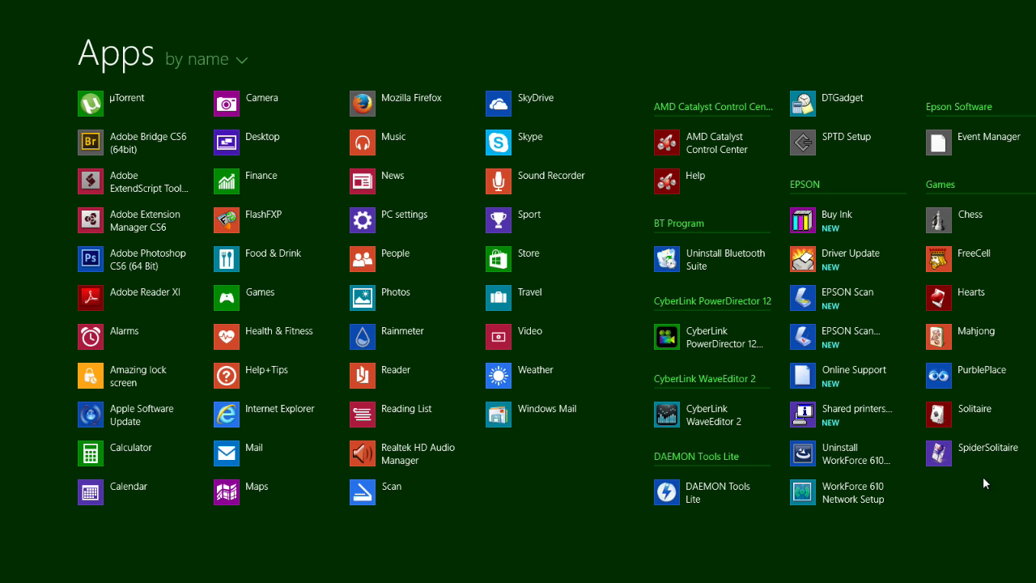
text(bitclok)
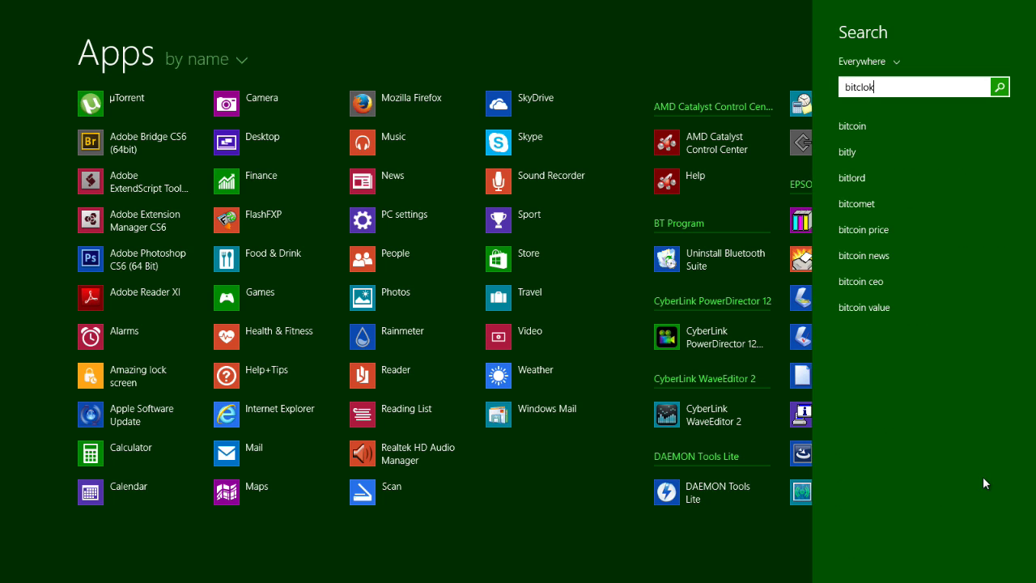
key(BackSpace)
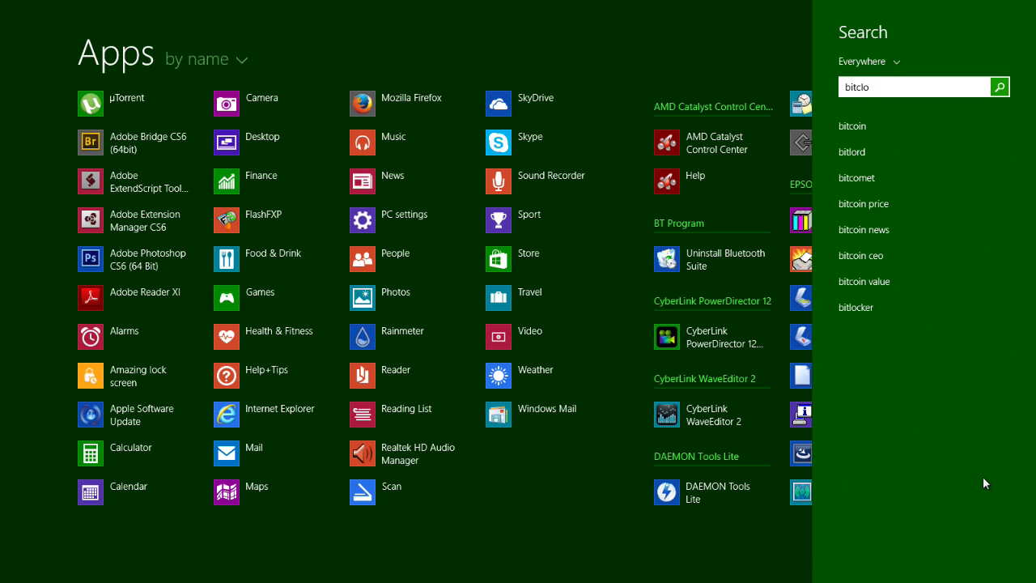
key(BackSpace)
key(BackSpace)
key(BackSpace)
text(locker)
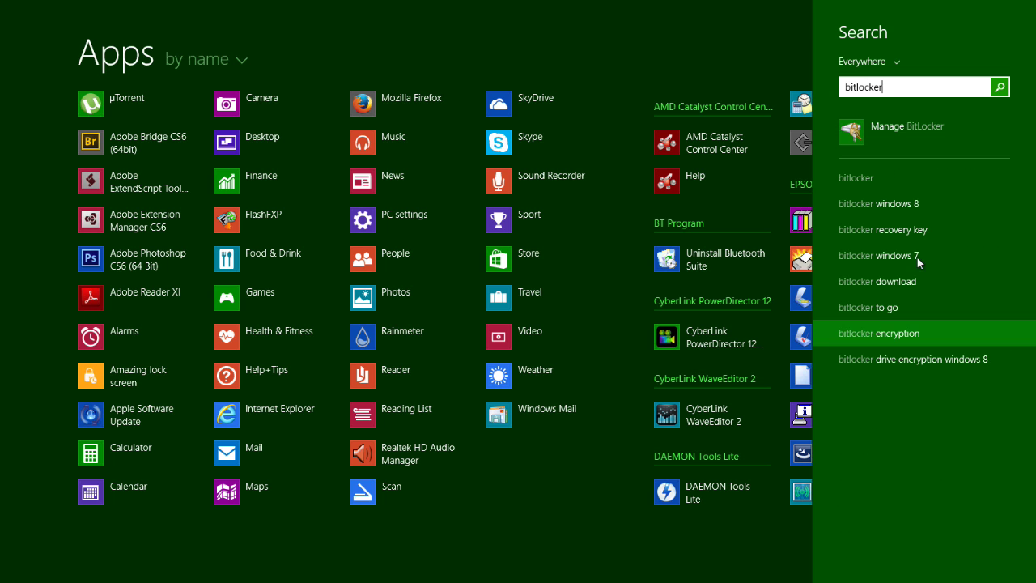
click(904, 130)
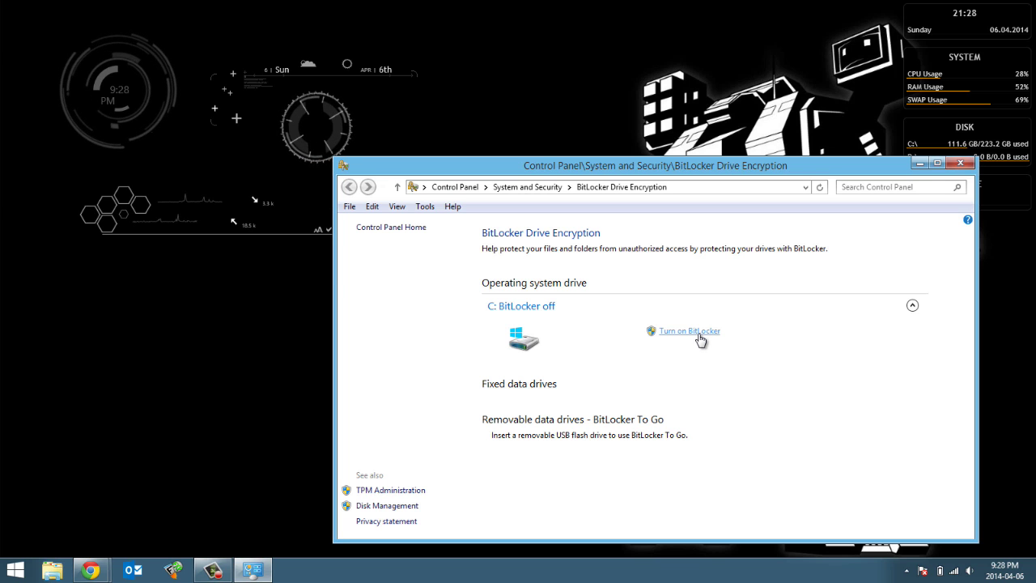
Step: Try to turn on BitLocker for the C: operating system drive, then cancel the wizard
click(688, 331)
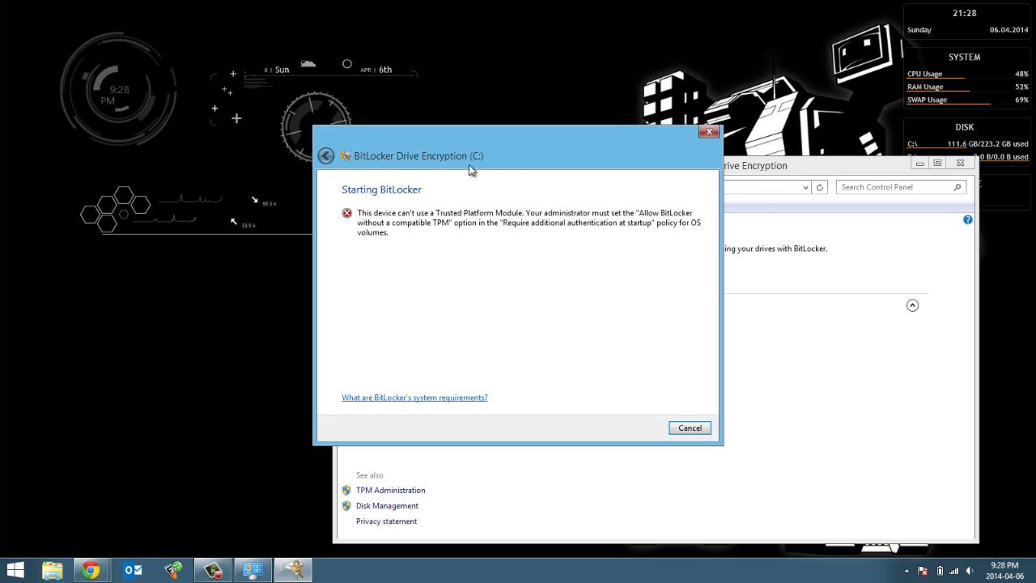
drag(469, 168, 492, 170)
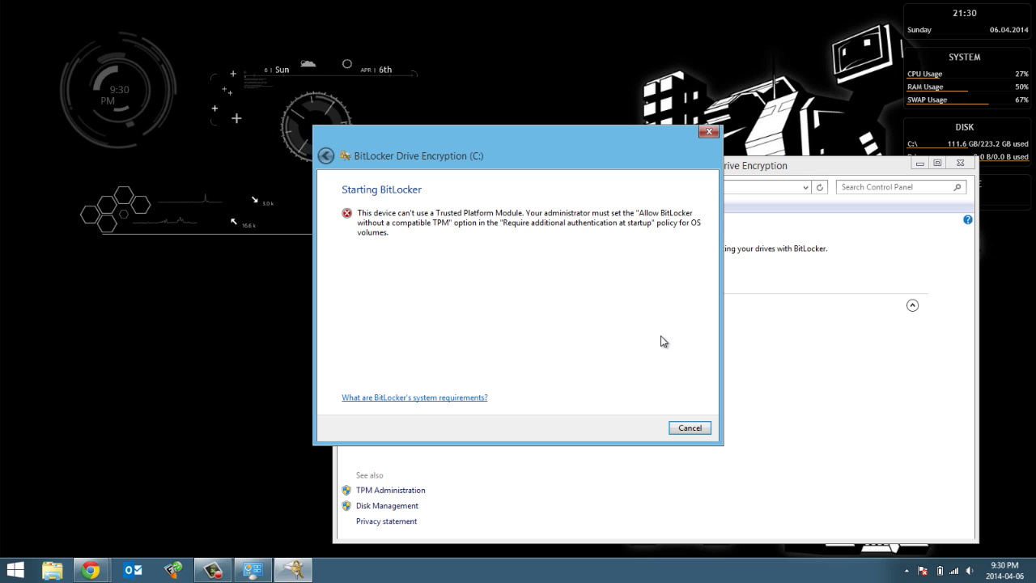
click(687, 428)
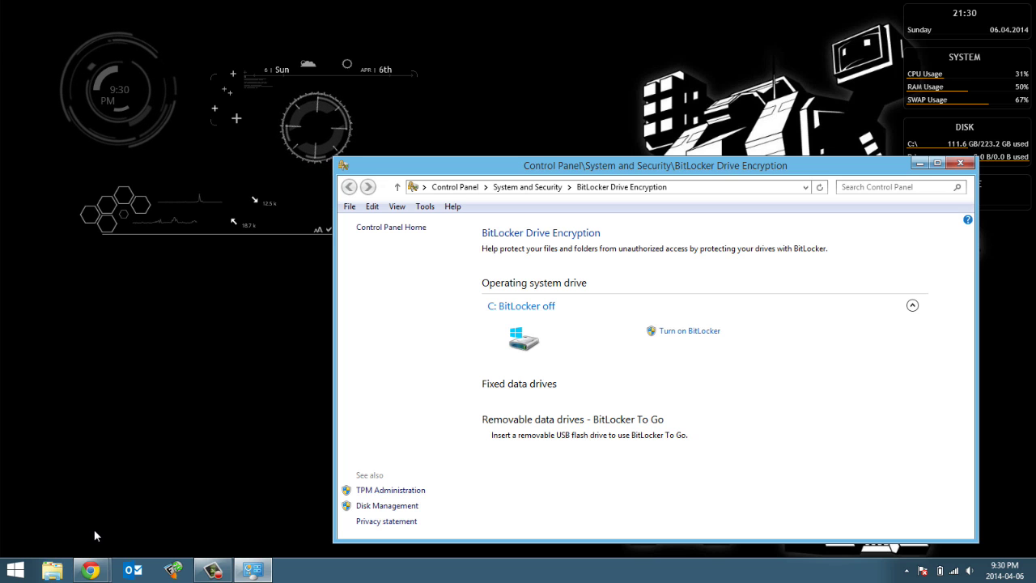
Step: Switch to a new Google Chrome window and download Enable_BitLocker_OS_Drive_No_TPM.reg from the copied eightforums.com address
right_click(91, 570)
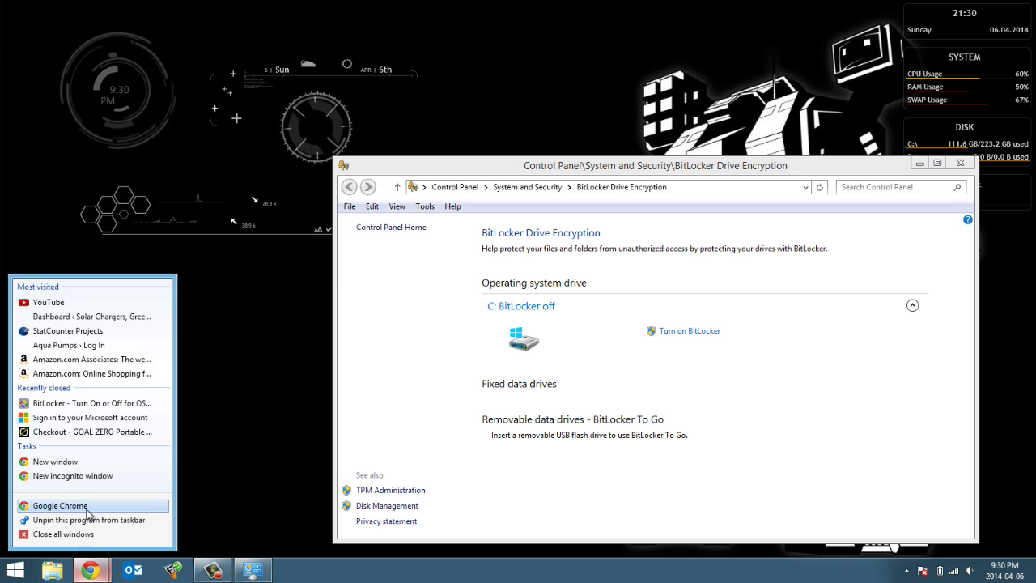
click(87, 508)
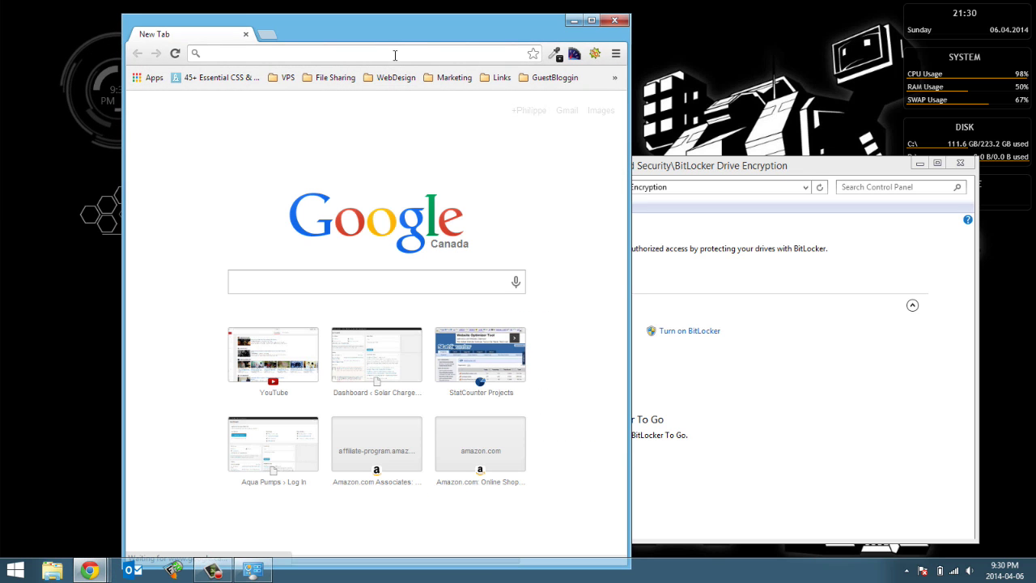
key(ctrl+v)
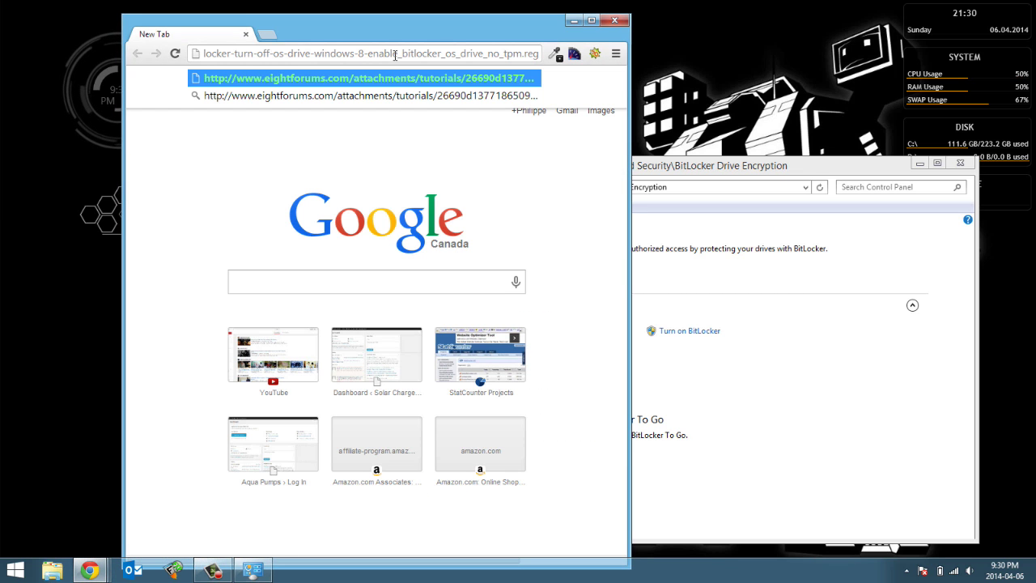
key(Return)
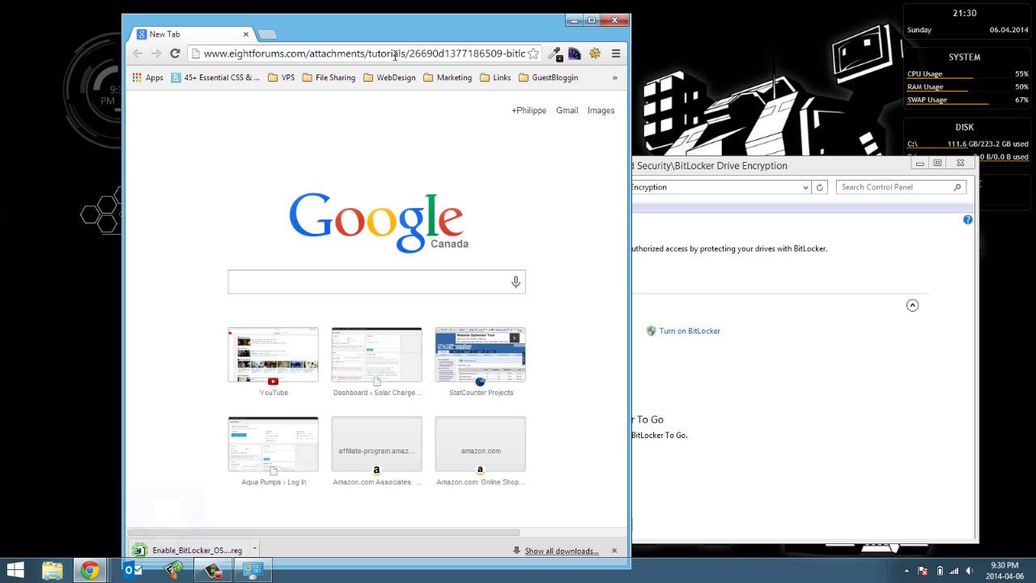
click(591, 20)
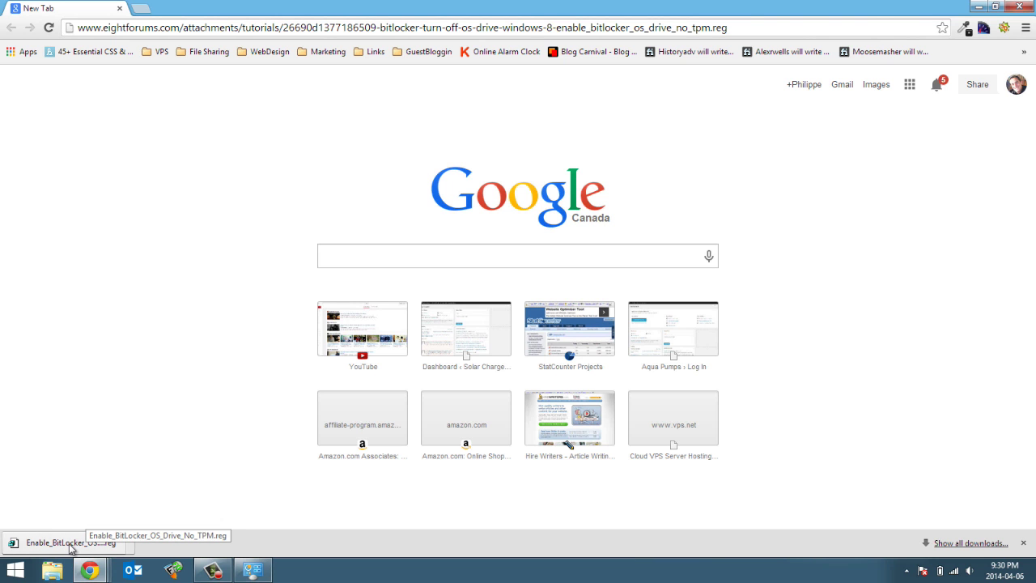
Step: Run the downloaded Enable_BitLocker_OS_Drive_No_TPM.reg file and add its entries to the registry
click(71, 543)
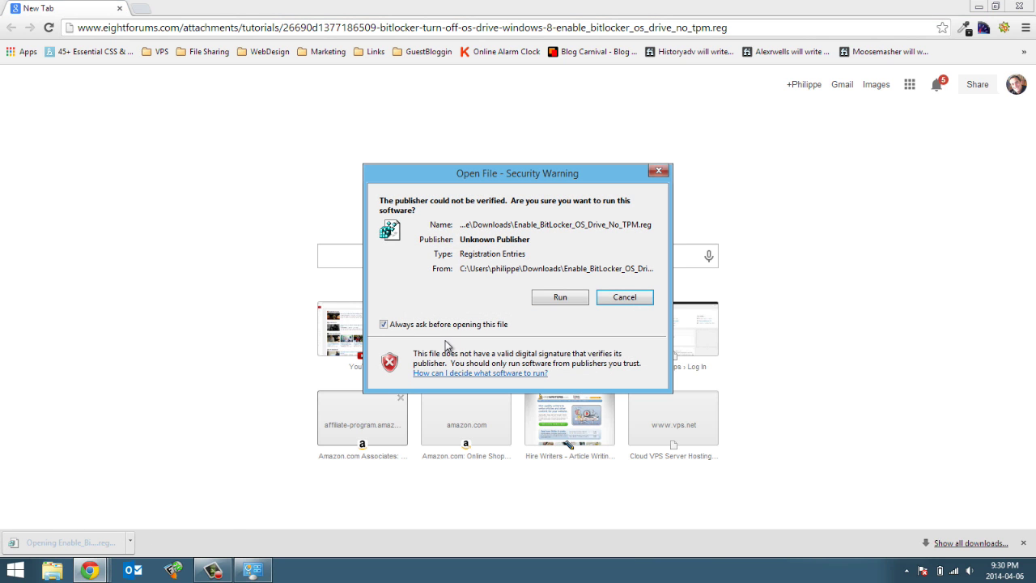
click(550, 301)
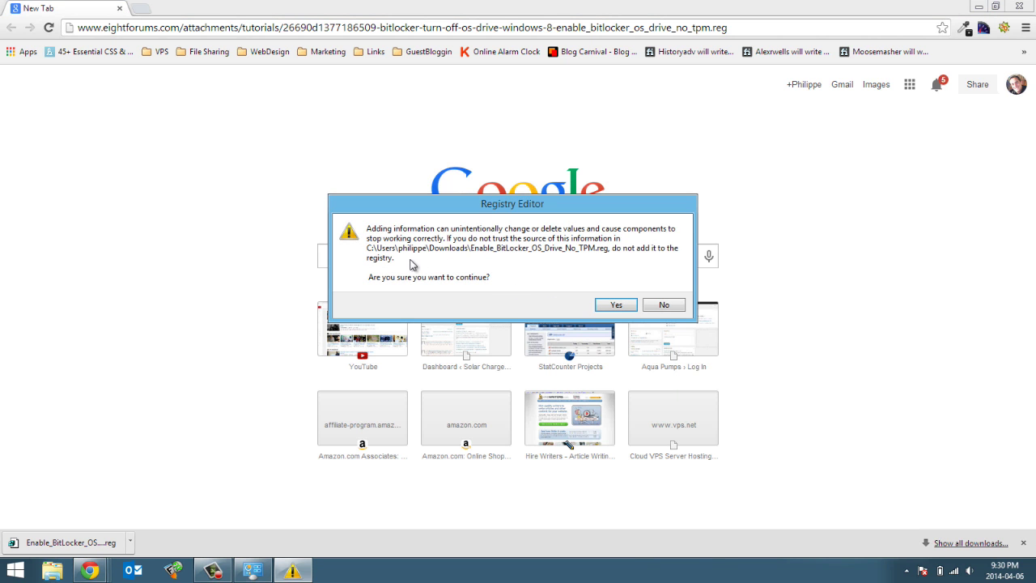
click(610, 305)
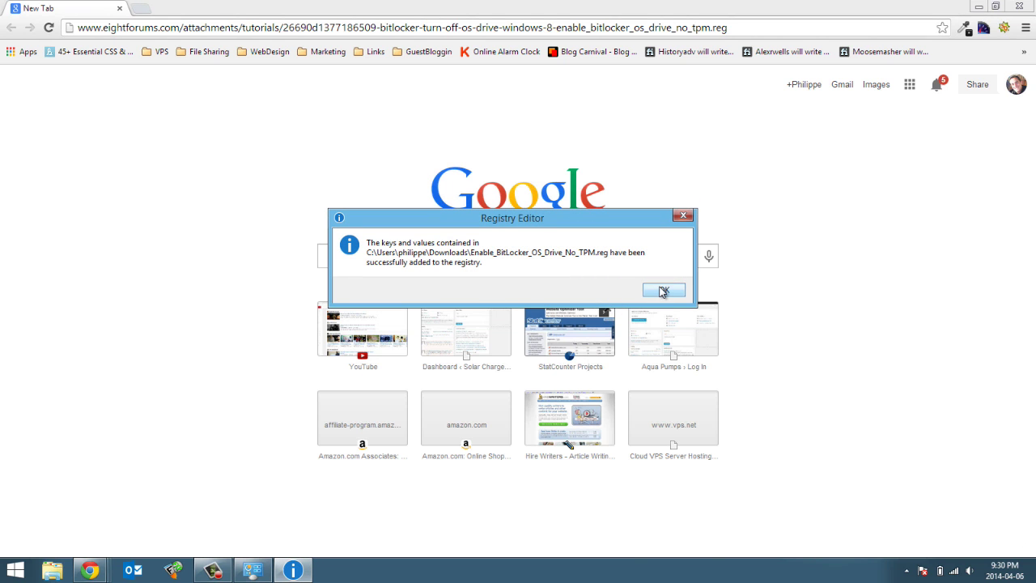
click(662, 292)
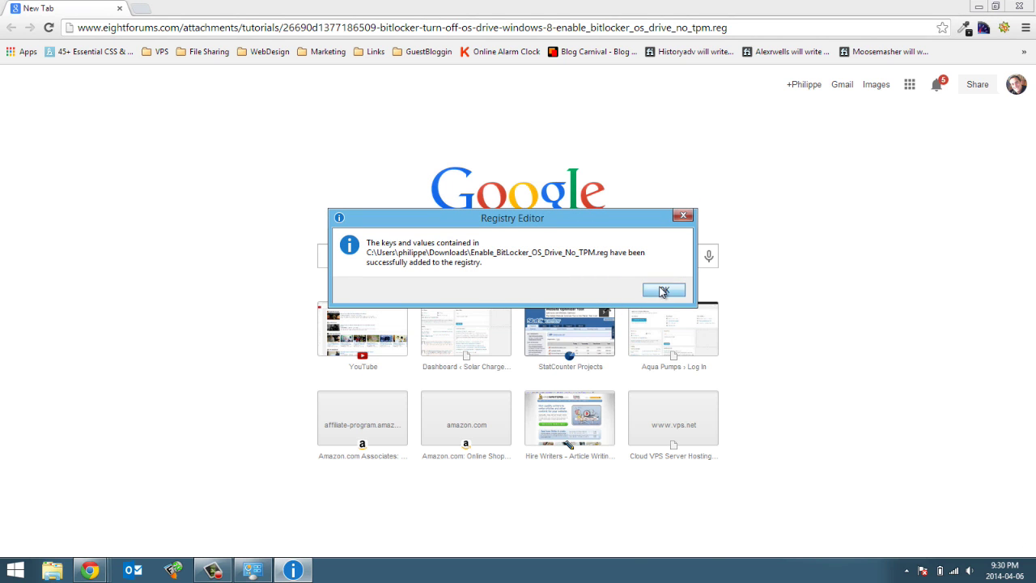
Step: Return to BitLocker Drive Encryption, turn on BitLocker for C:, and prepare the drive for encryption
click(978, 8)
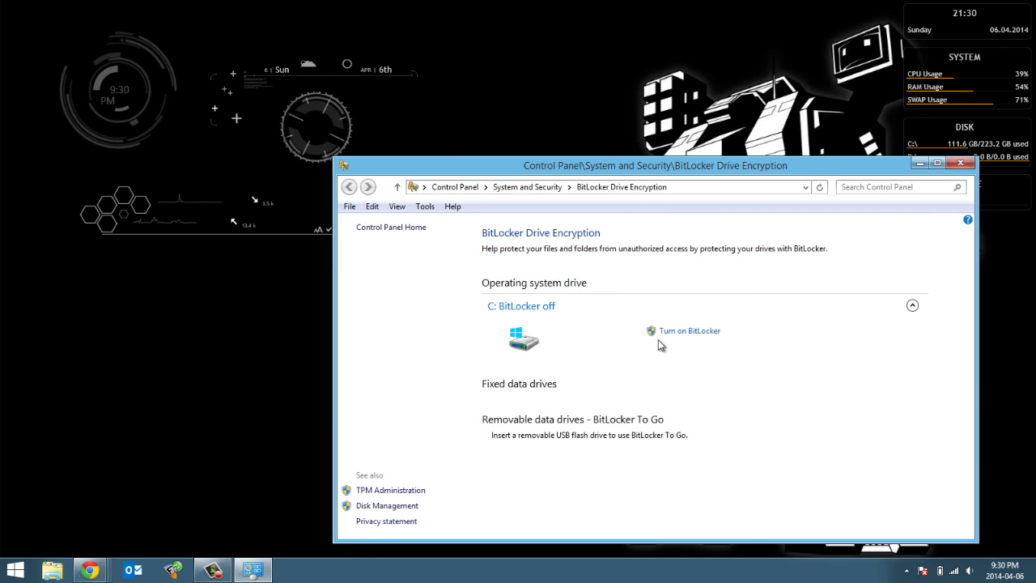
click(673, 331)
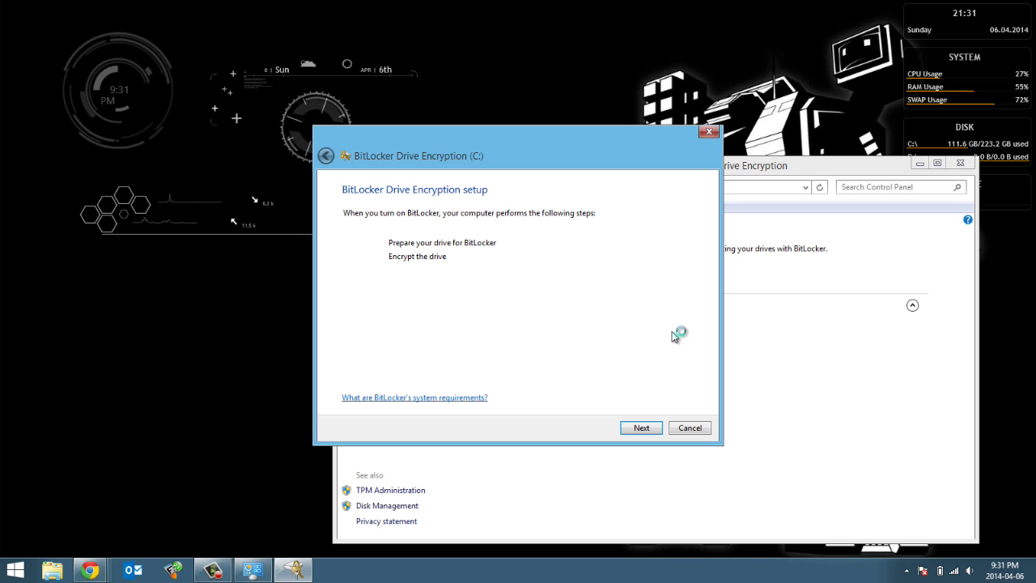
click(919, 165)
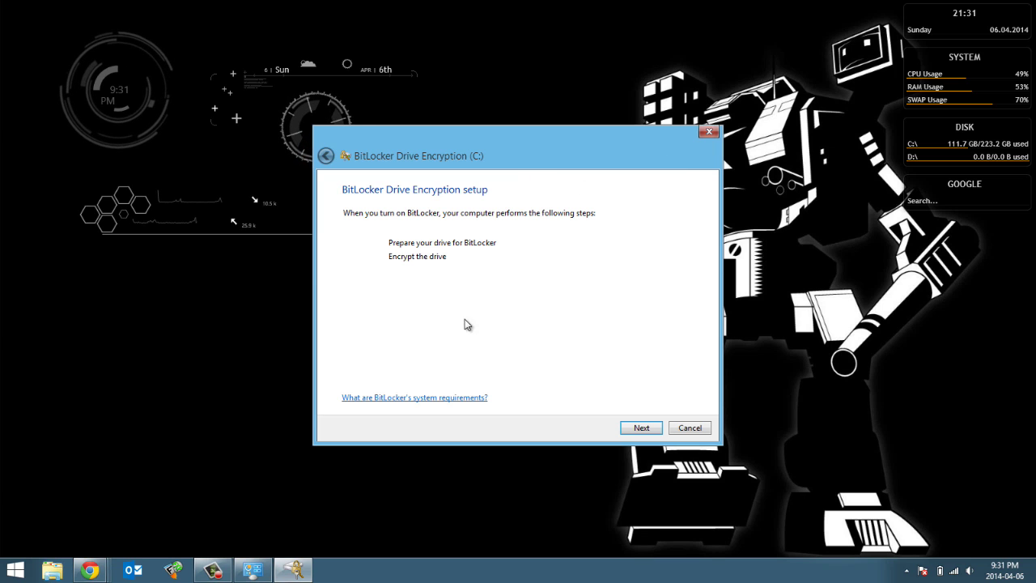
click(647, 430)
click(347, 238)
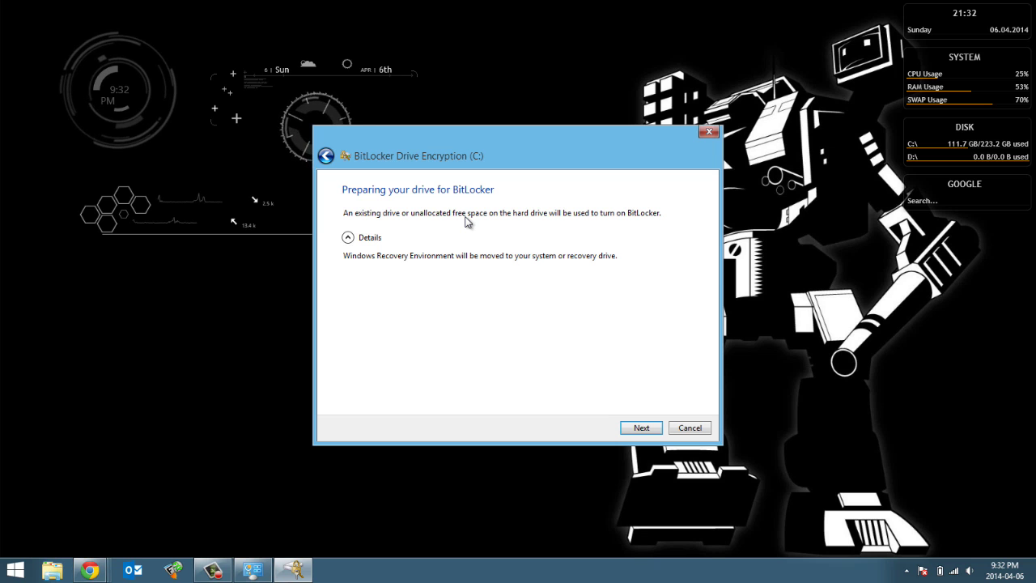
click(639, 428)
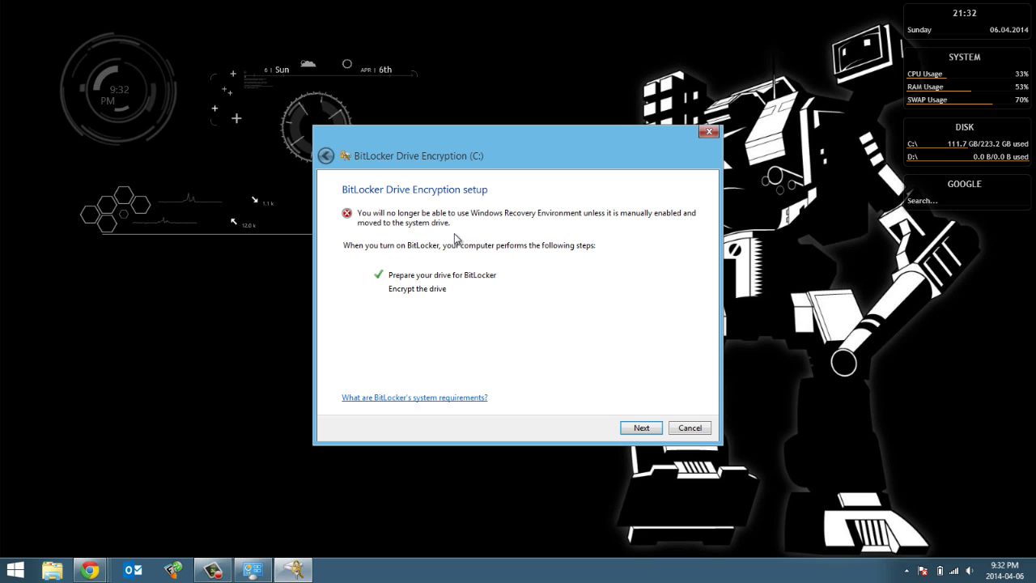
click(638, 428)
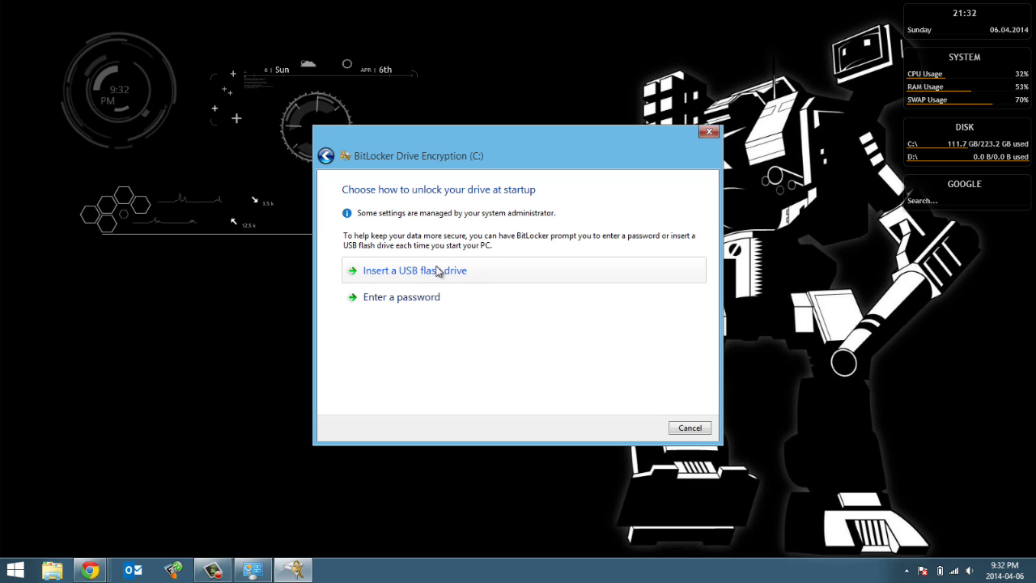
Step: Choose a password as the startup unlock method, then enter and re-enter the drive's unlock password
click(477, 298)
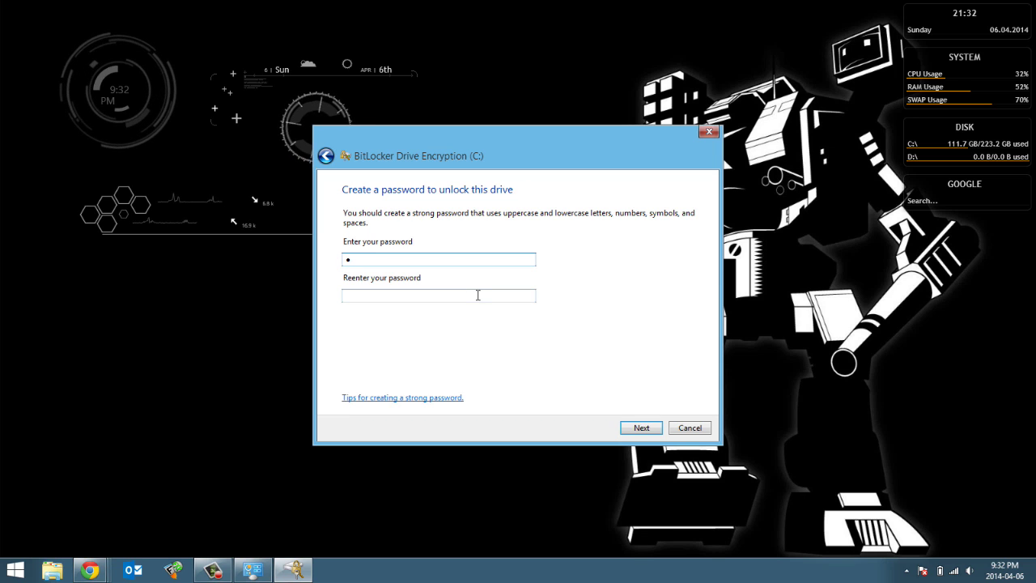
key(Tab)
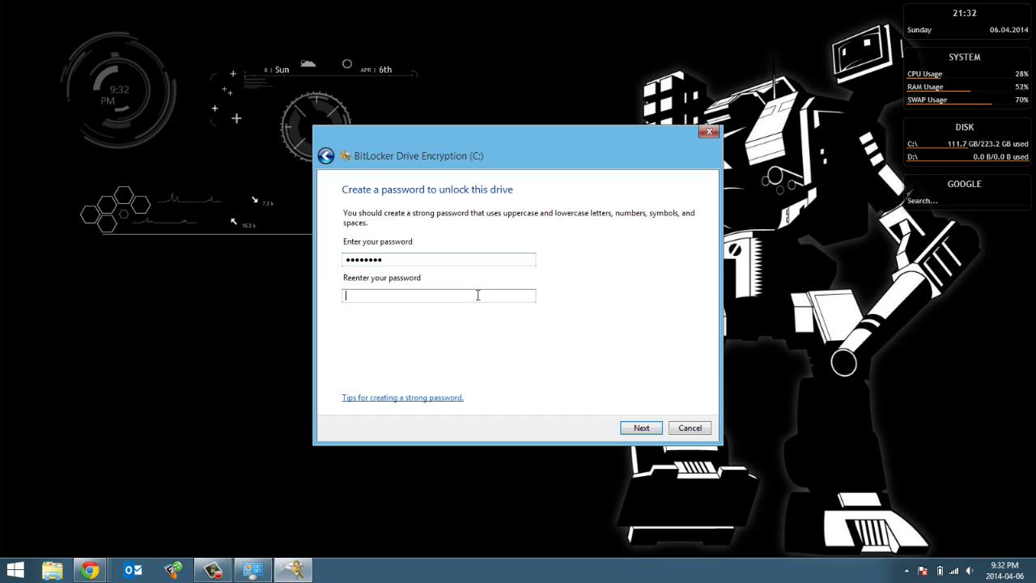
text(••••)
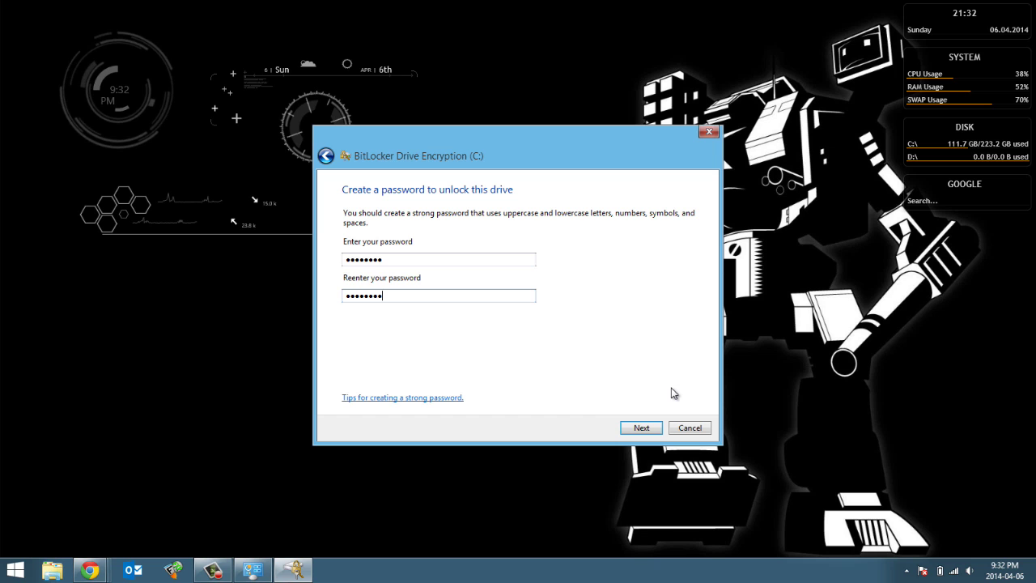
click(642, 429)
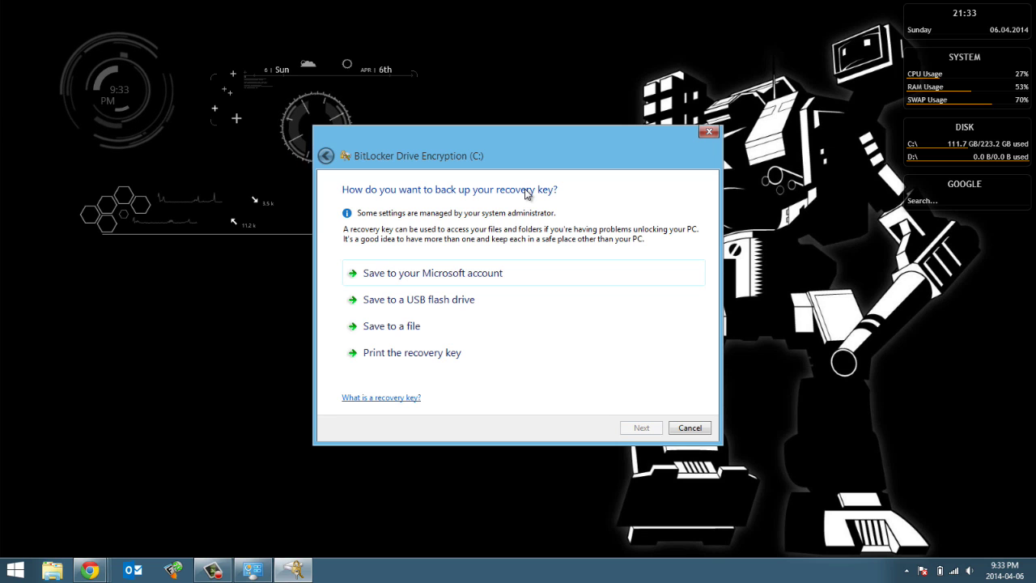
Step: Save the recovery key to the Microsoft account and accept encrypting the entire drive
click(483, 272)
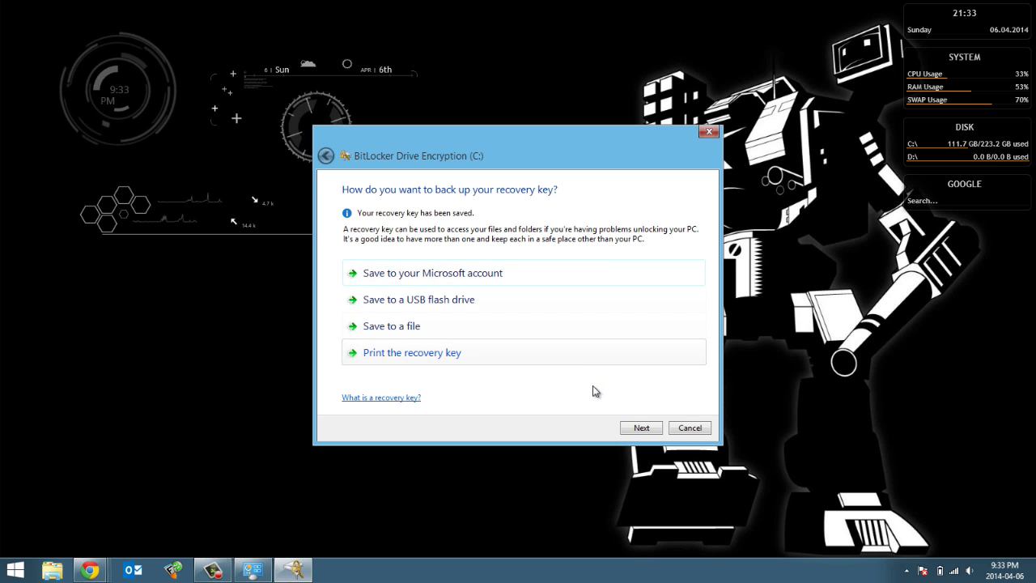
click(648, 430)
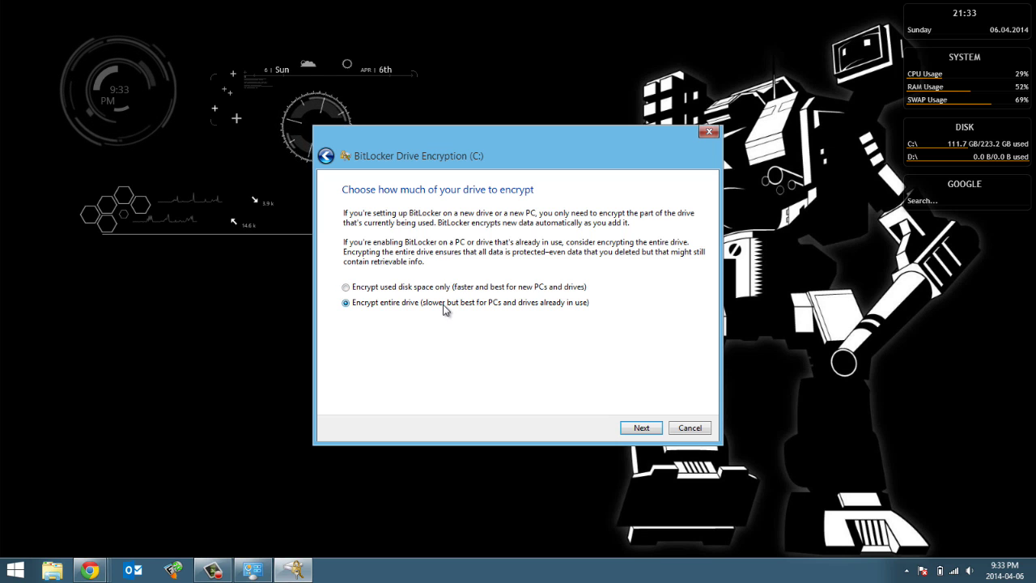
click(651, 428)
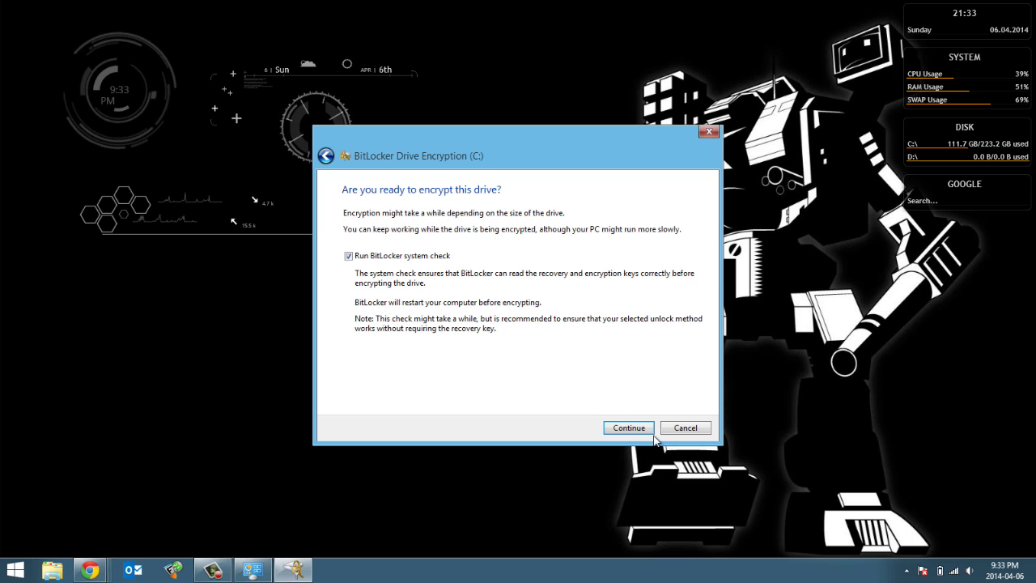
Step: Continue with the BitLocker system check enabled and restart the computer now to start encrypting C:
click(628, 427)
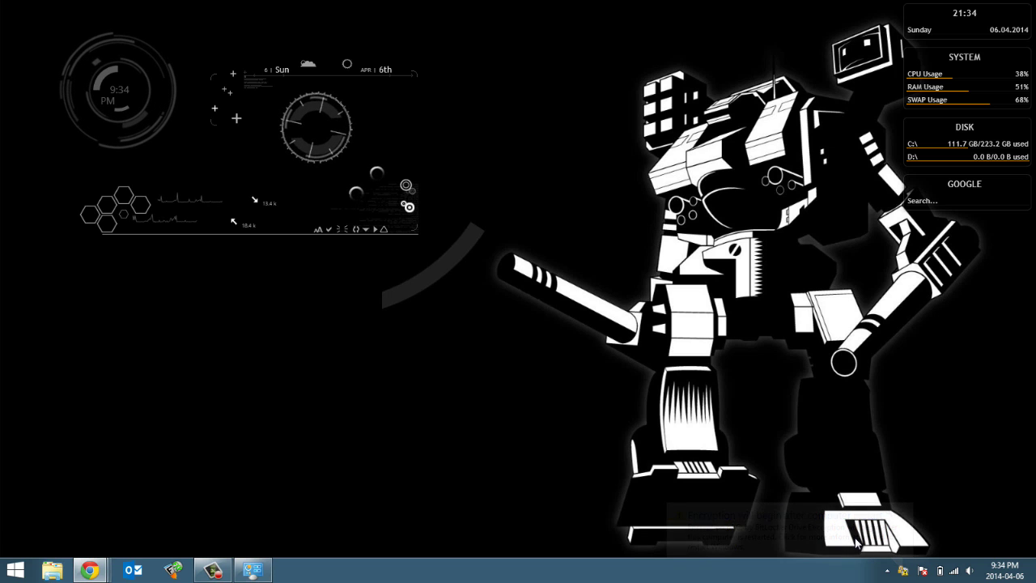
click(907, 571)
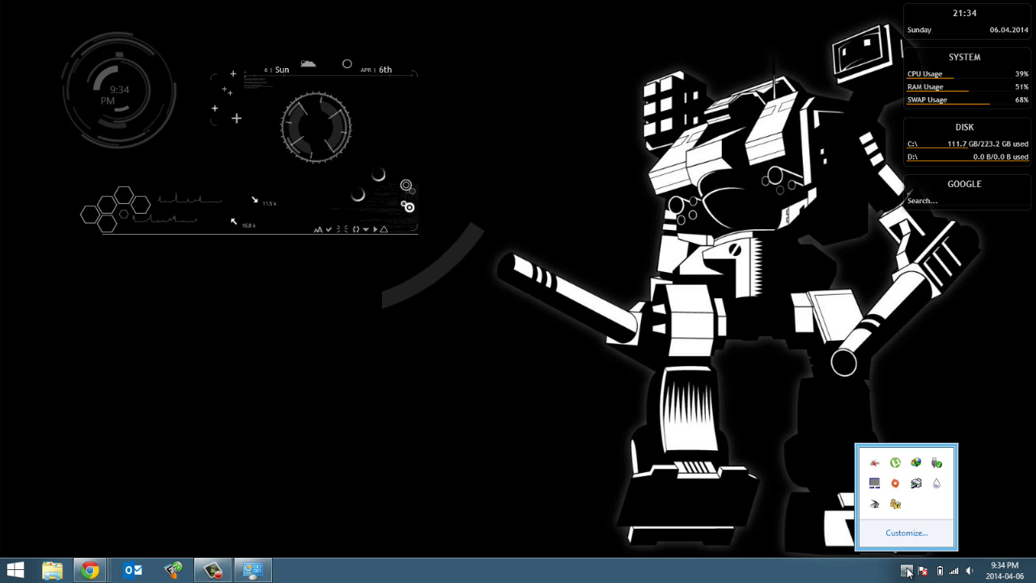
click(896, 504)
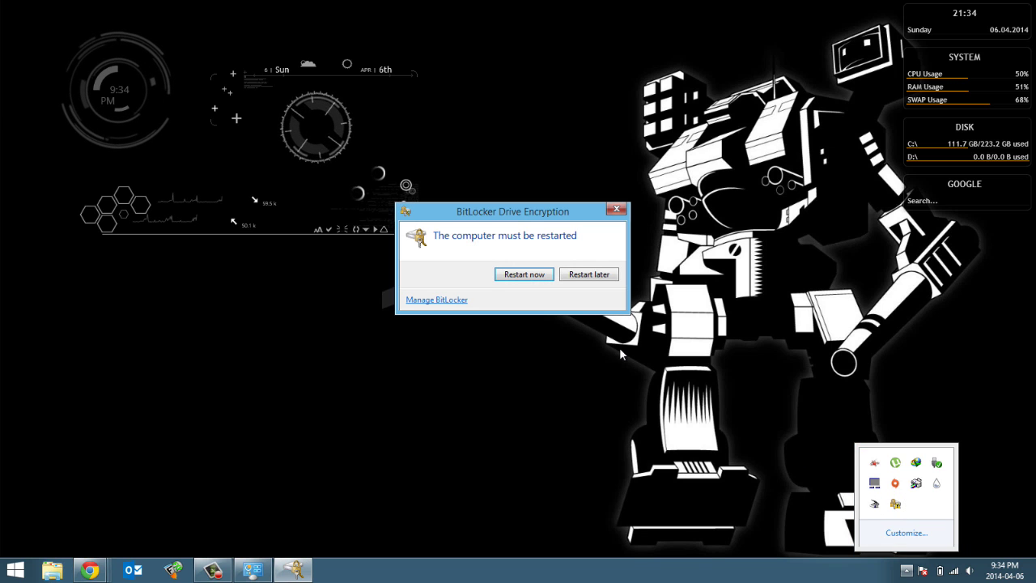
click(509, 285)
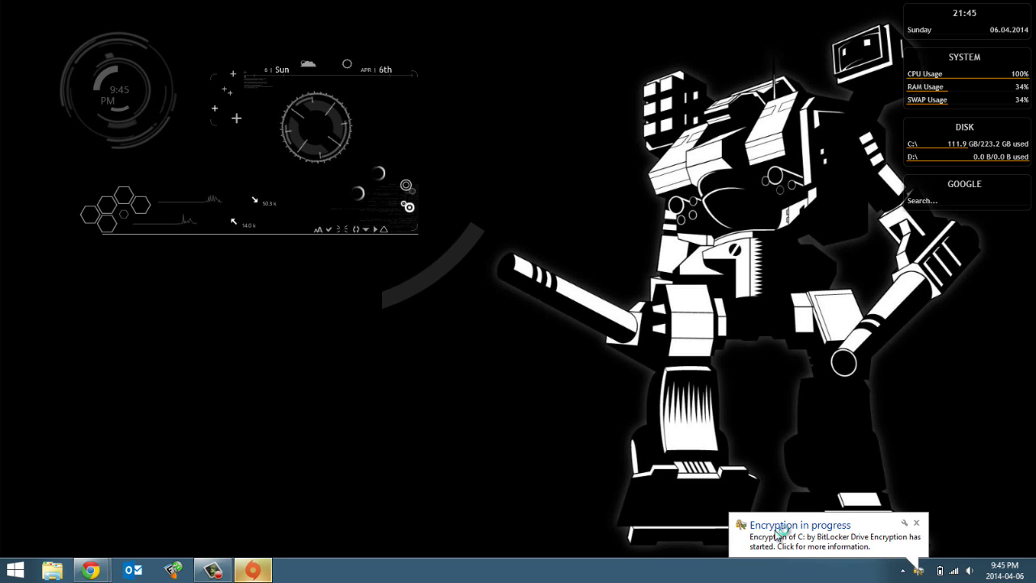
click(858, 546)
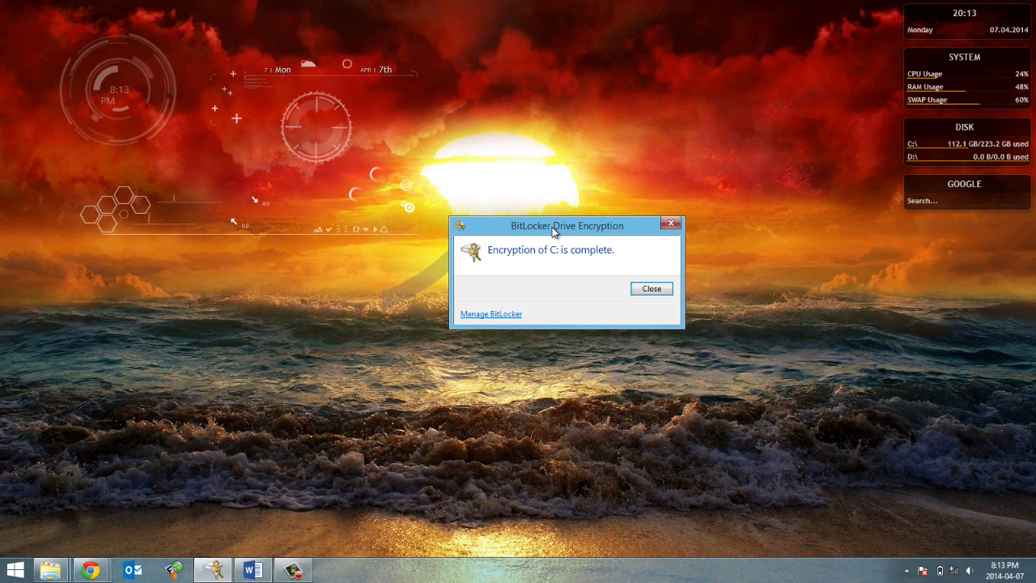
Step: Dismiss the encryption completion notice and search for "bitlock" to check drive C:'s status in Manage BitLocker
drag(551, 228, 528, 190)
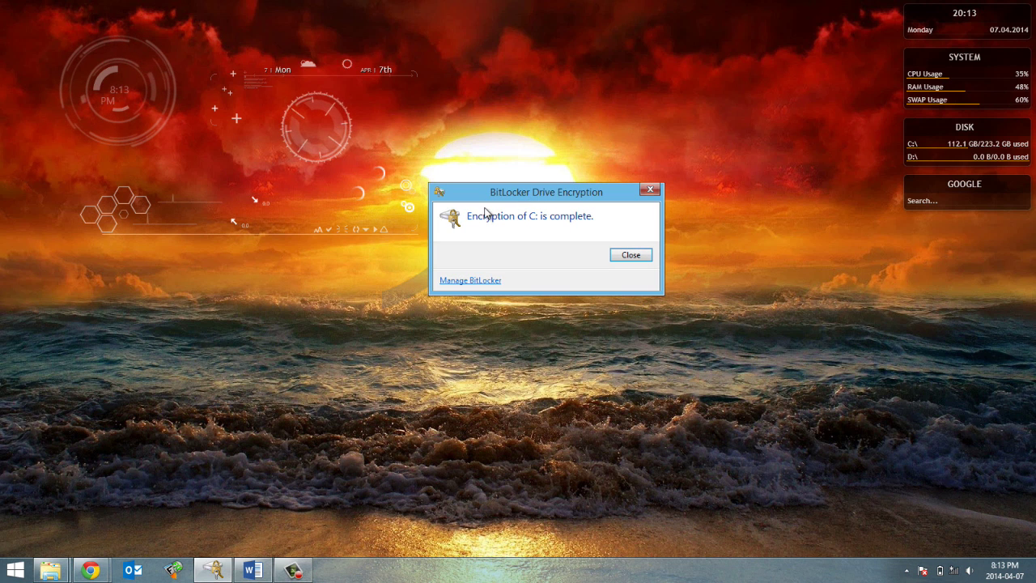
click(631, 255)
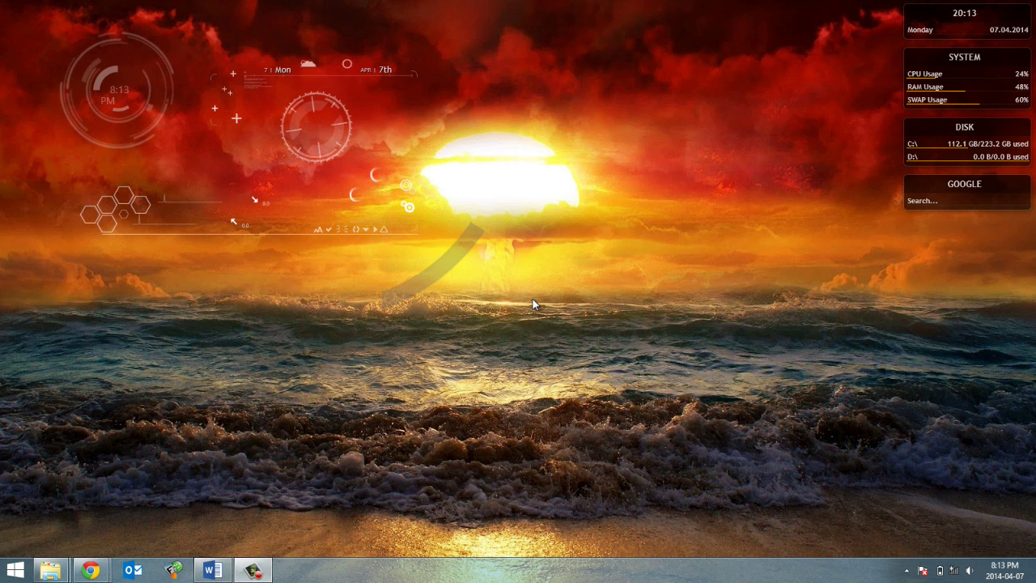
key(super)
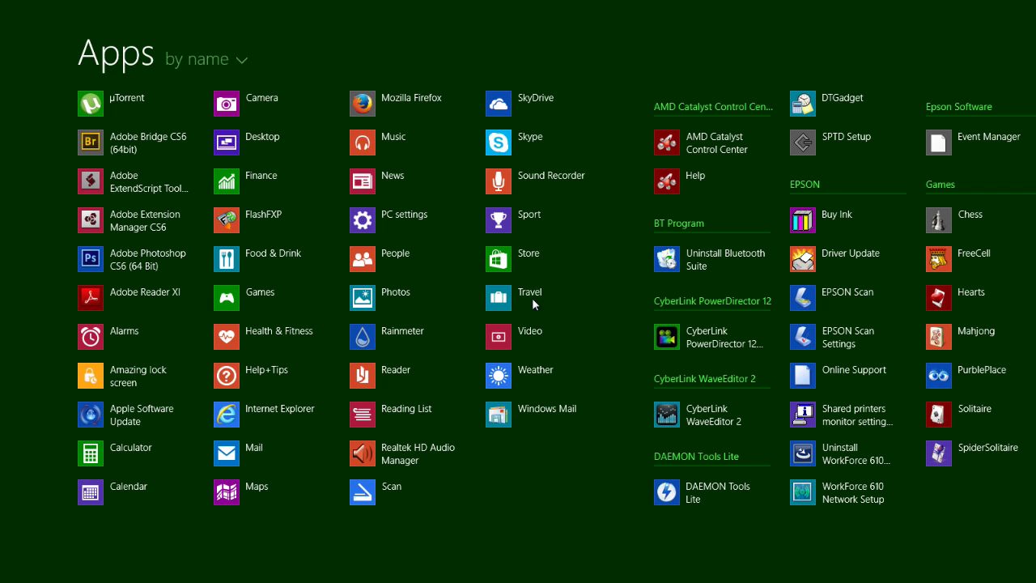
text(bitlock)
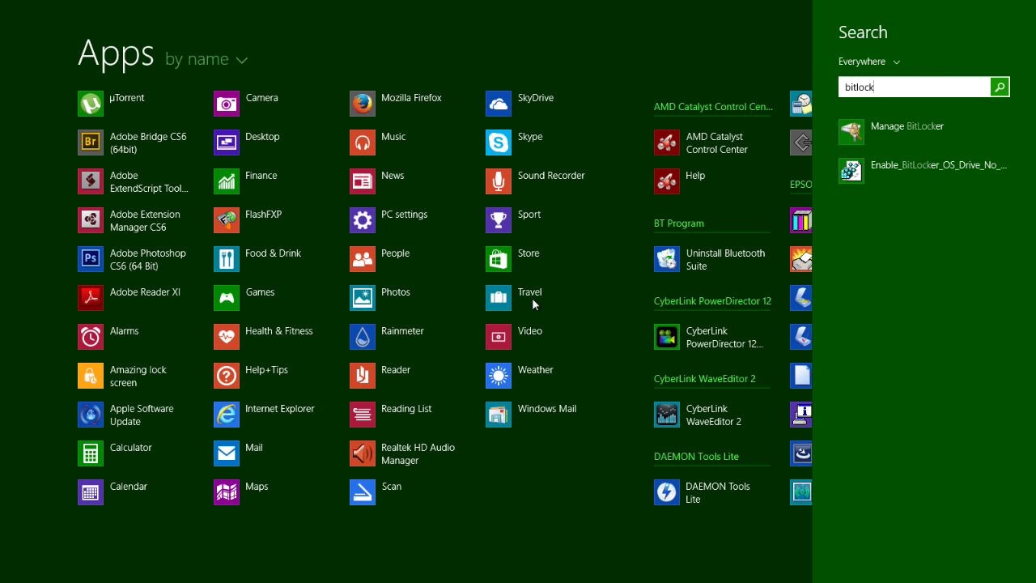
click(879, 134)
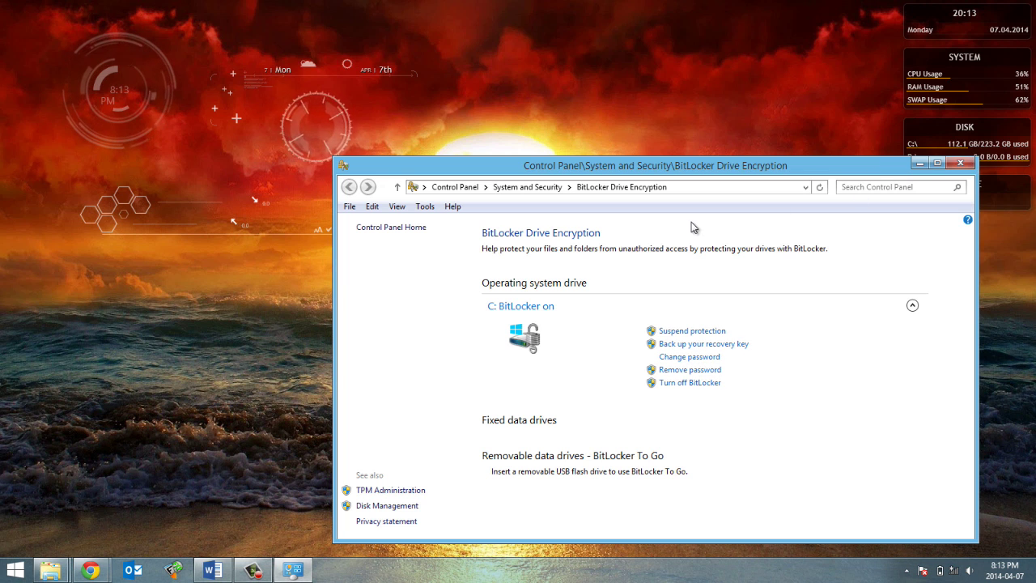
click(960, 163)
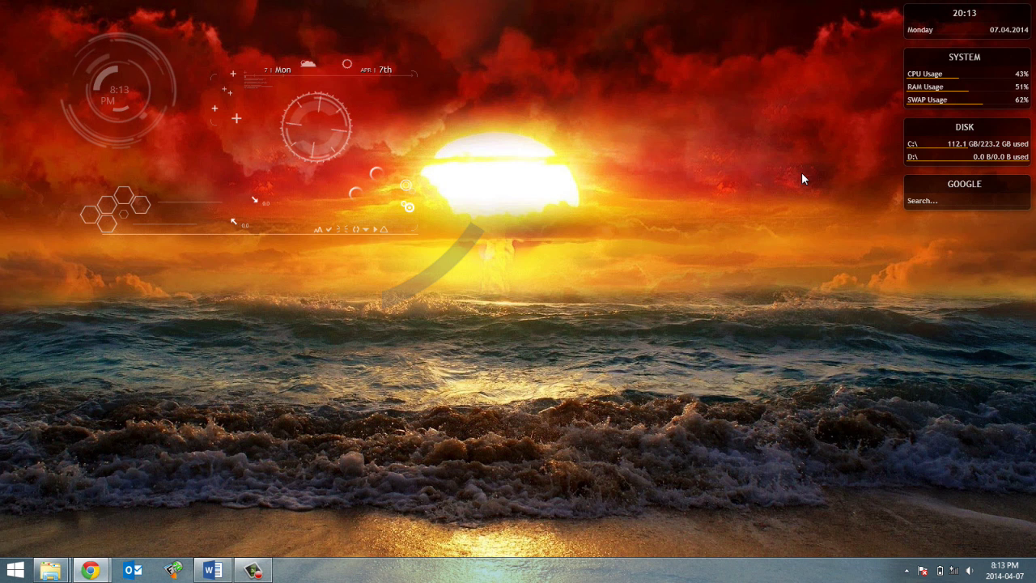
click(912, 144)
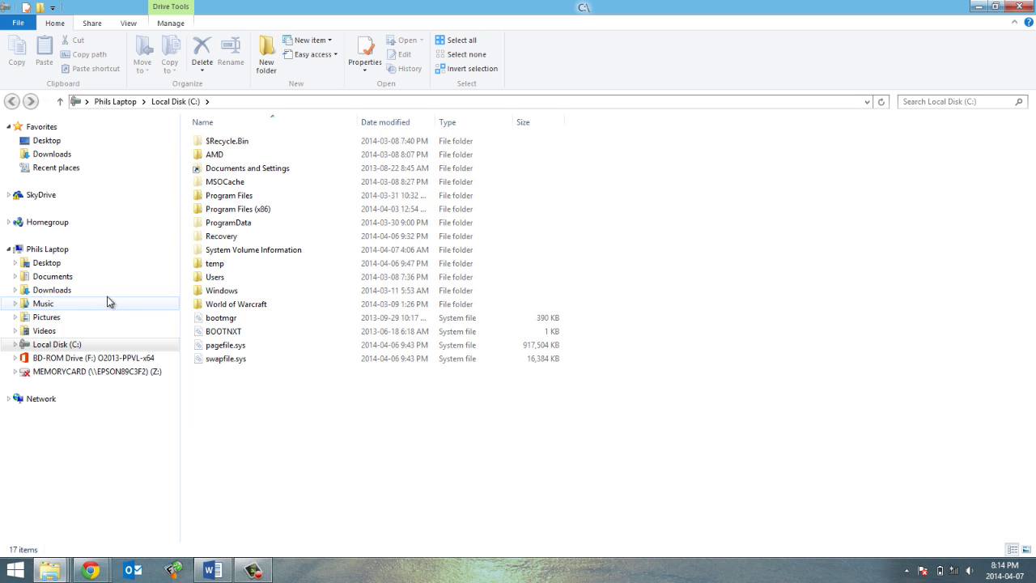
click(77, 251)
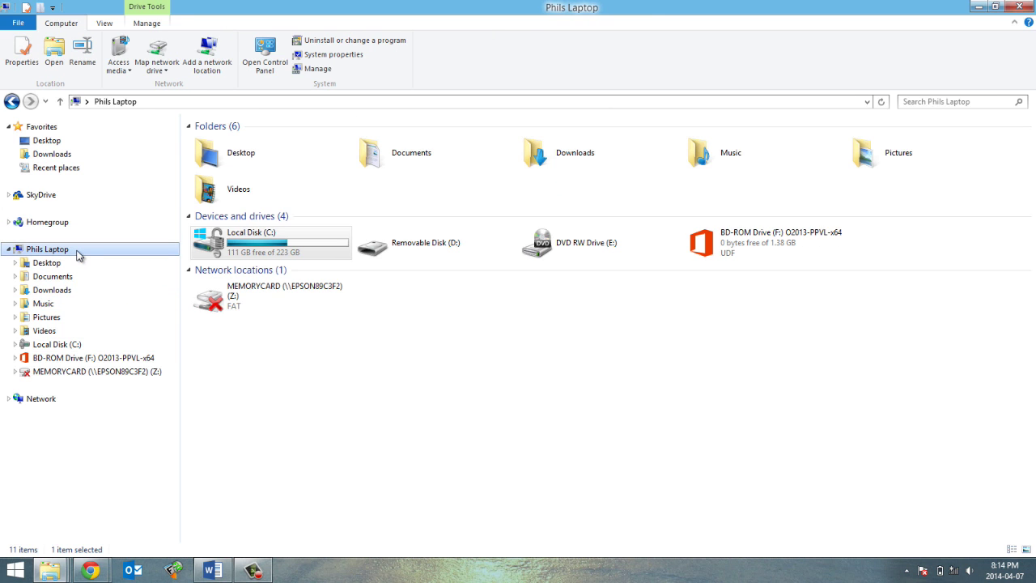
click(223, 247)
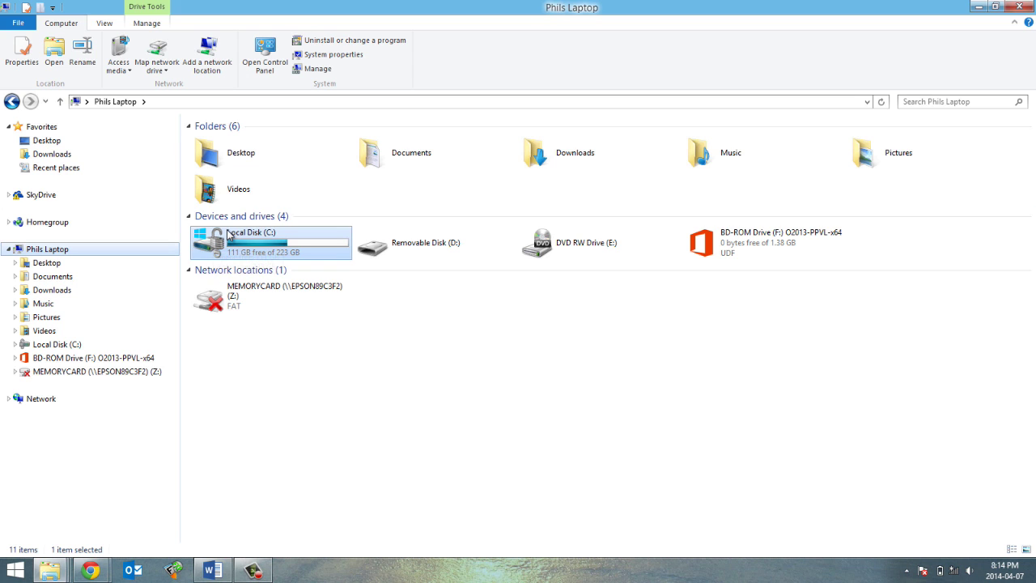
click(257, 257)
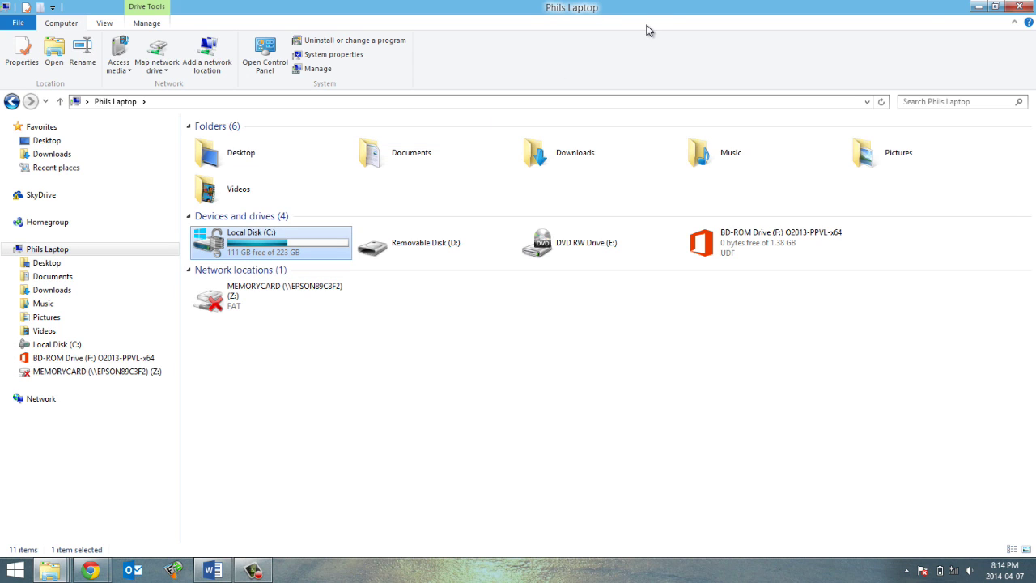
click(978, 7)
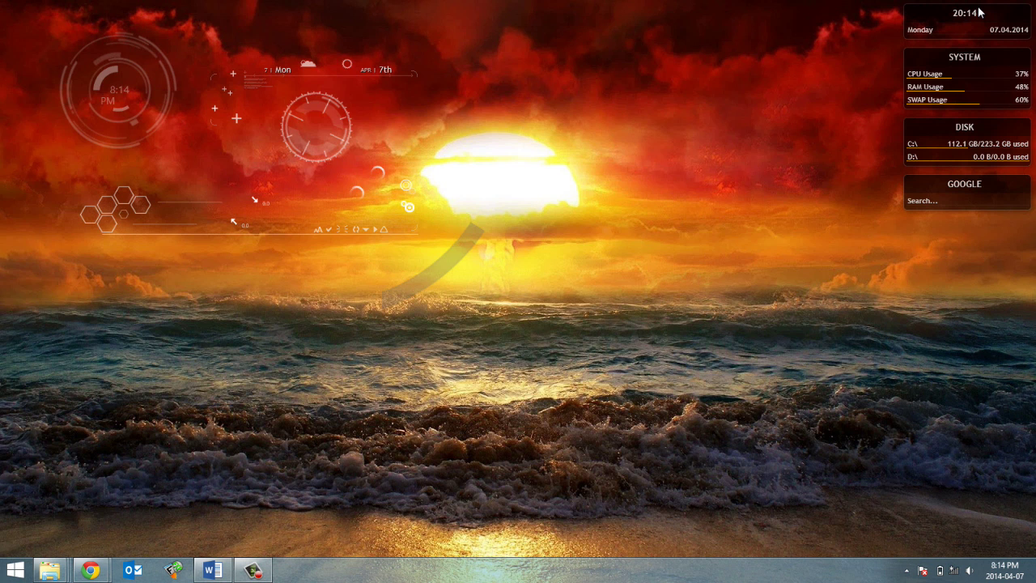